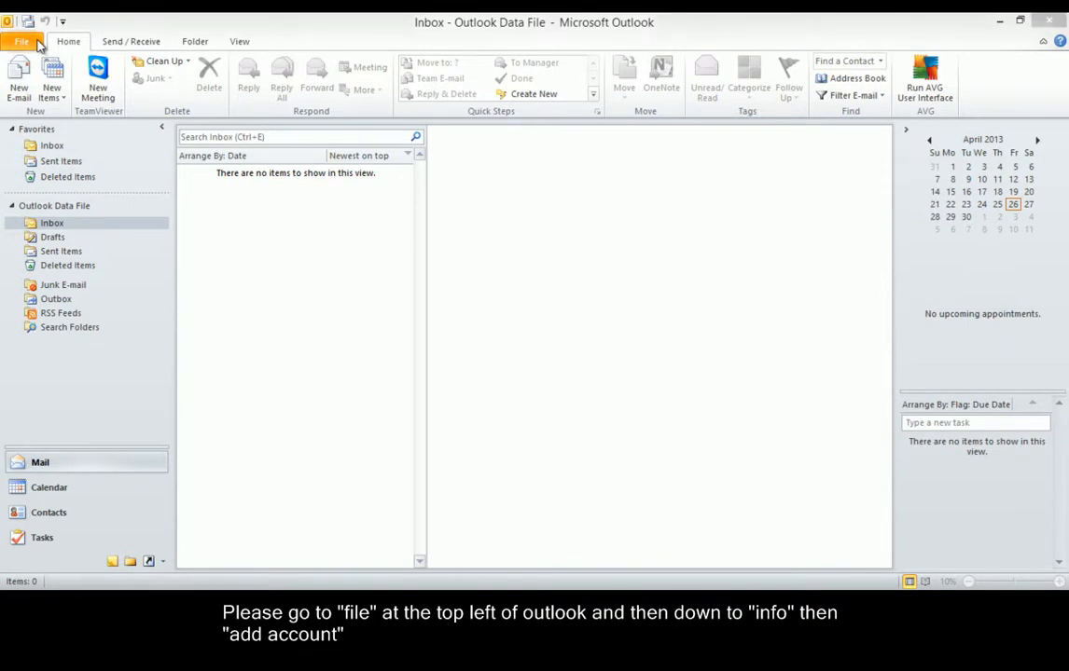
# Start a new account from File > Info with manual server settings, leaving Internet E-mail selected.
pyautogui.click(23, 42)
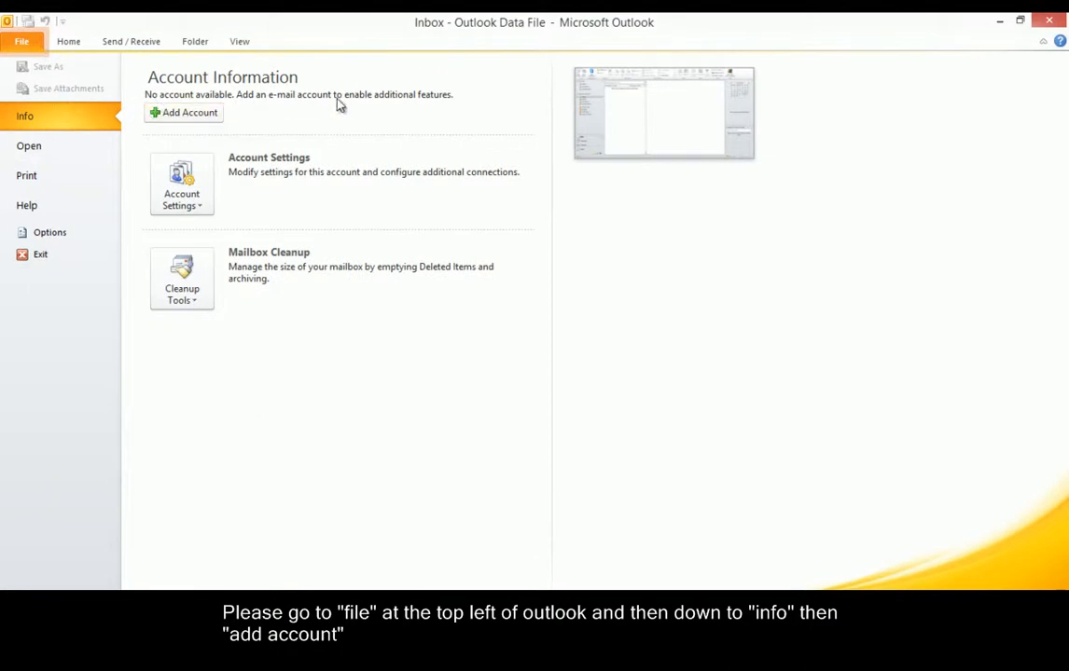
pyautogui.click(182, 113)
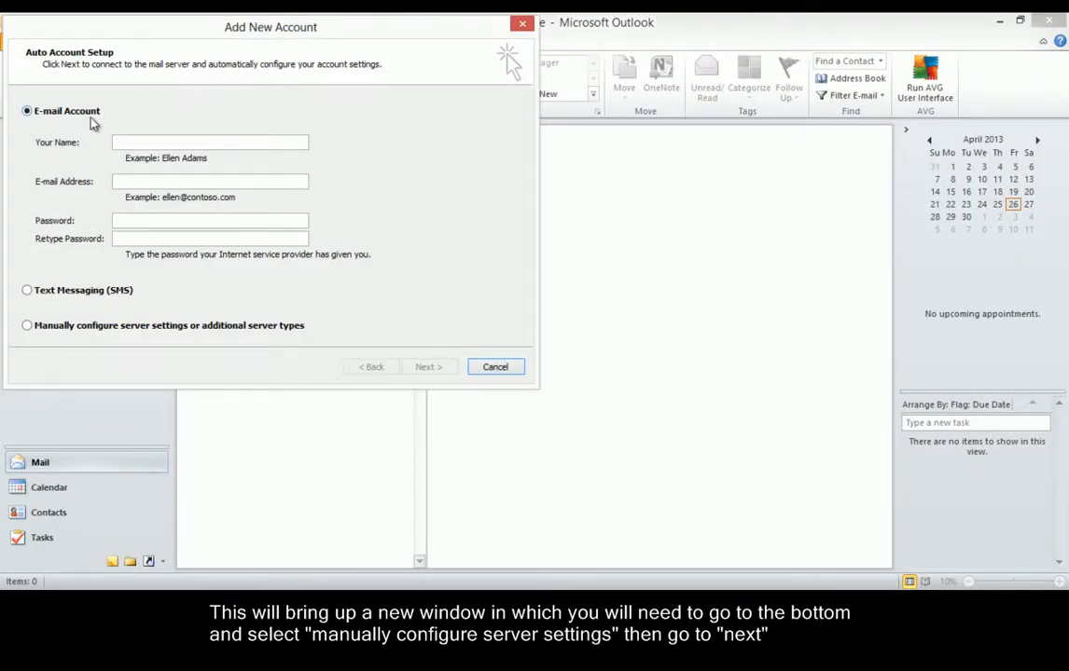
pyautogui.click(27, 326)
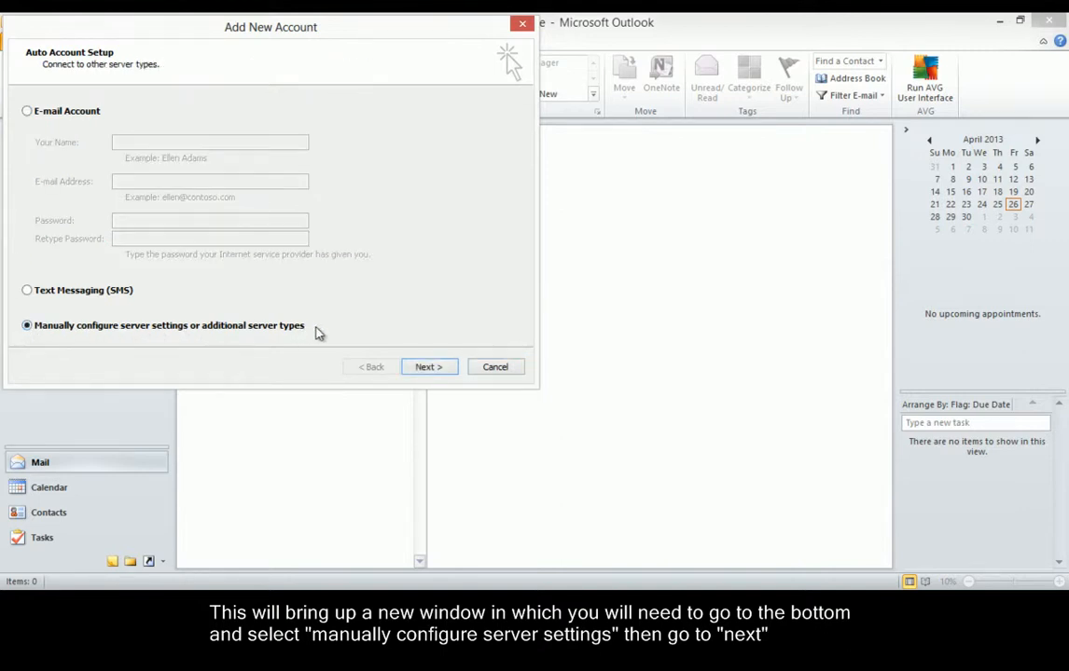
pyautogui.click(431, 367)
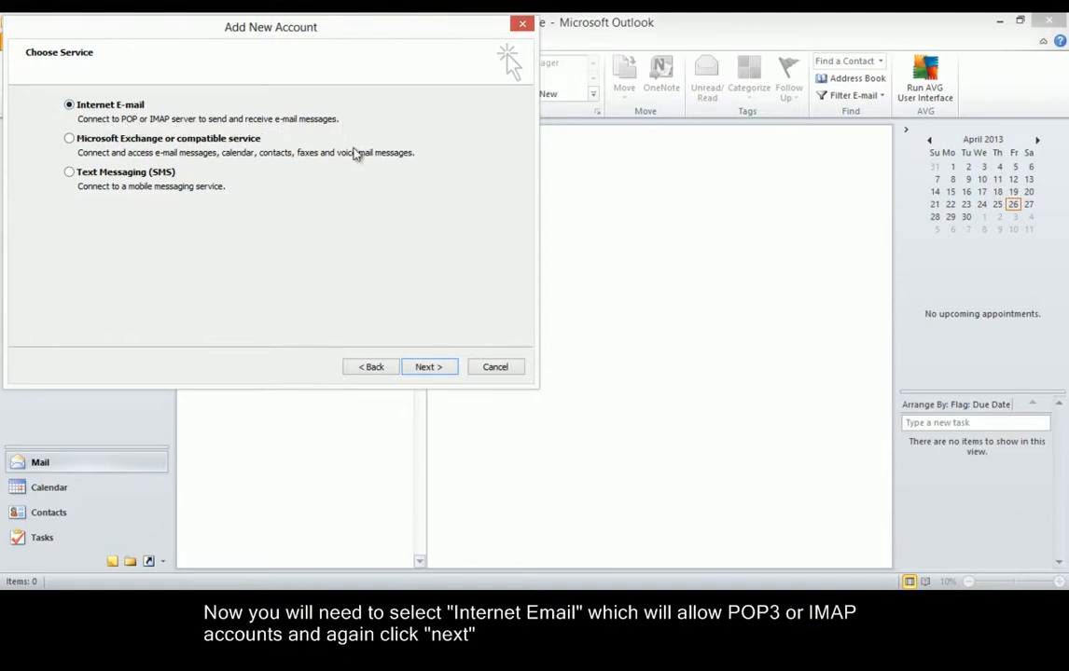
# Choose IMAP as the account type on the Internet E-mail Settings page.
pyautogui.click(442, 370)
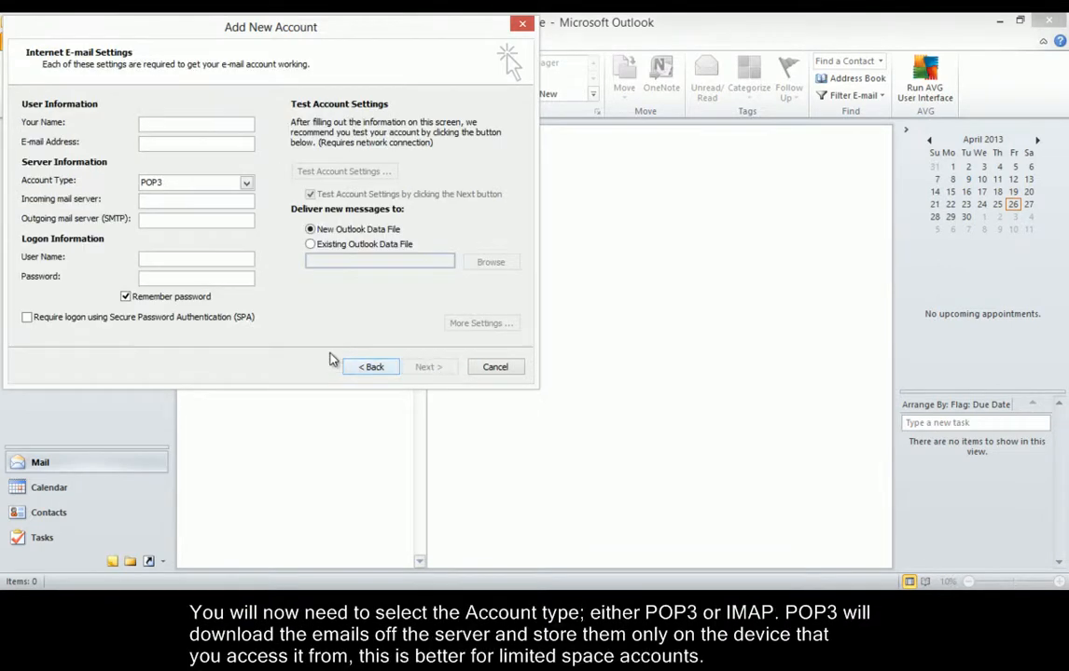
pyautogui.click(248, 184)
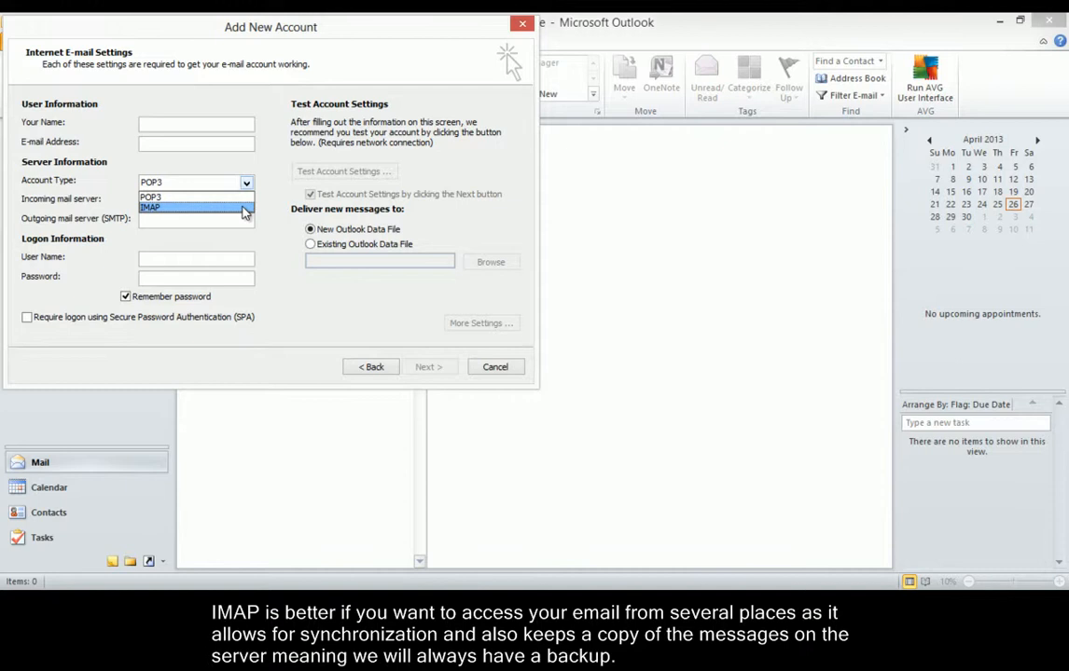
pyautogui.click(243, 207)
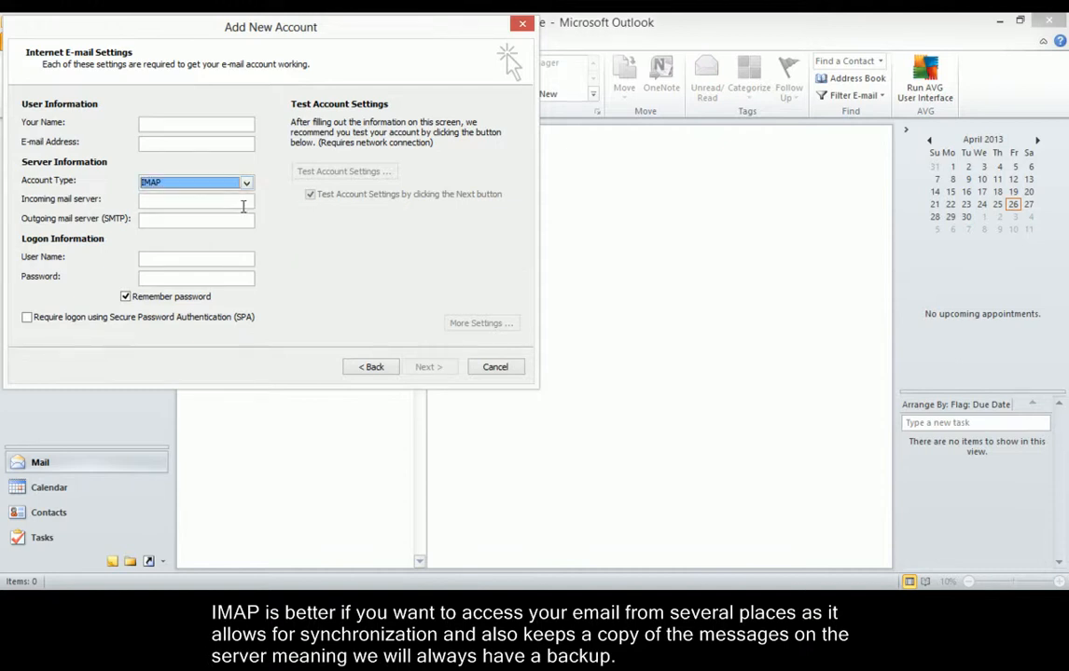
# Enter the account holder's full name and e-mail address.
pyautogui.click(179, 127)
pyautogui.press('Tab')
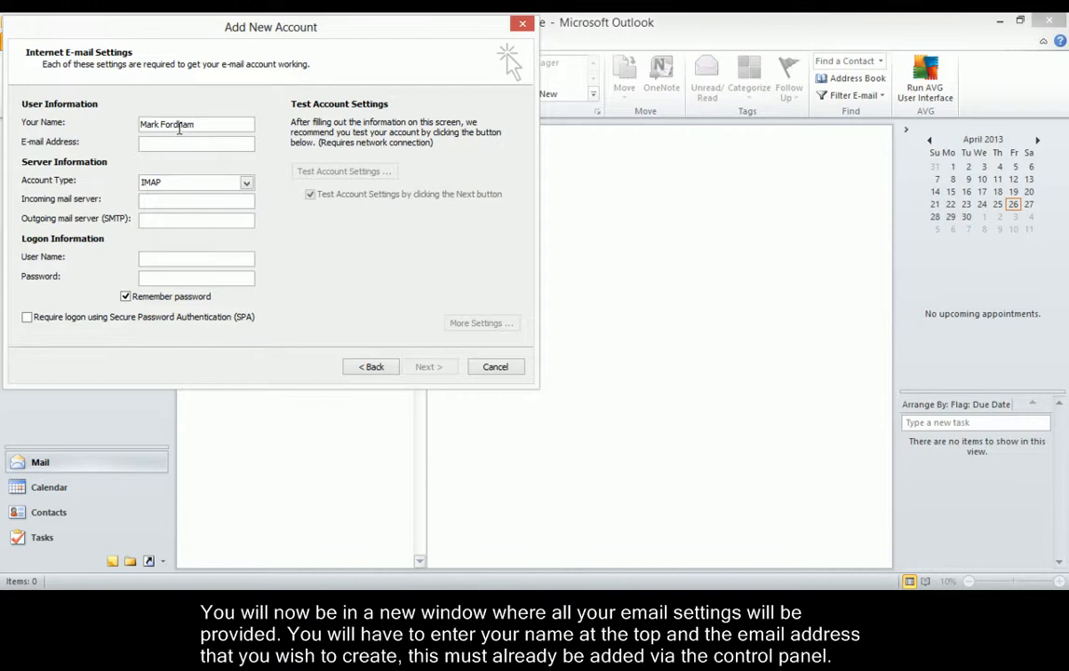
pyautogui.press('Tab')
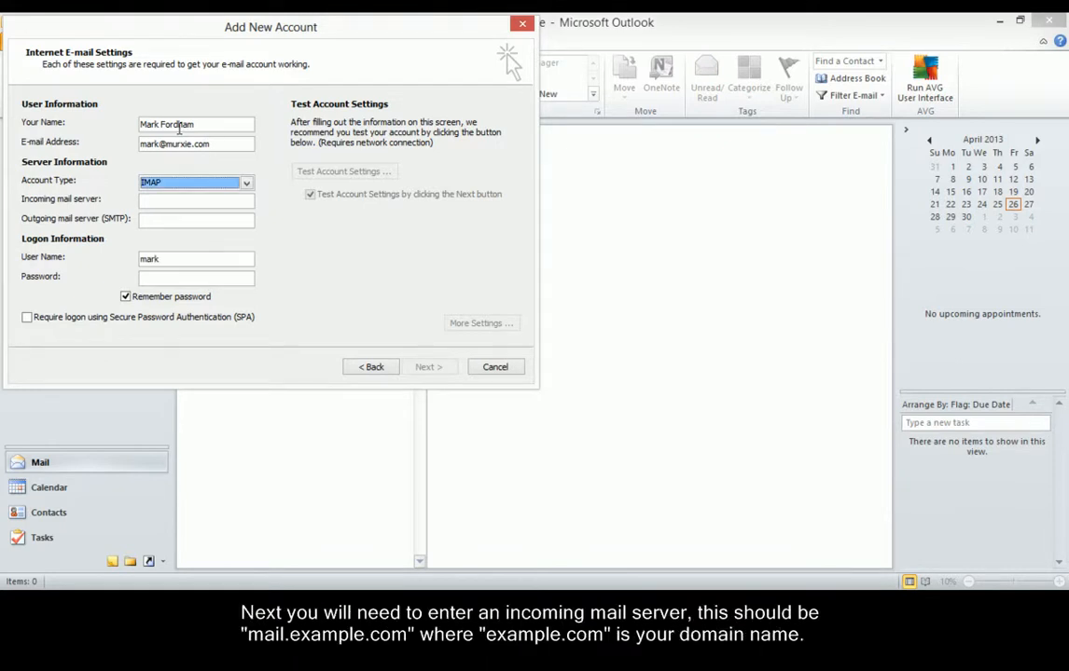
# Set mail.murxie.com for incoming and outgoing servers, the e-mail address as user name, and the password.
pyautogui.press('Tab')
pyautogui.write('mail')
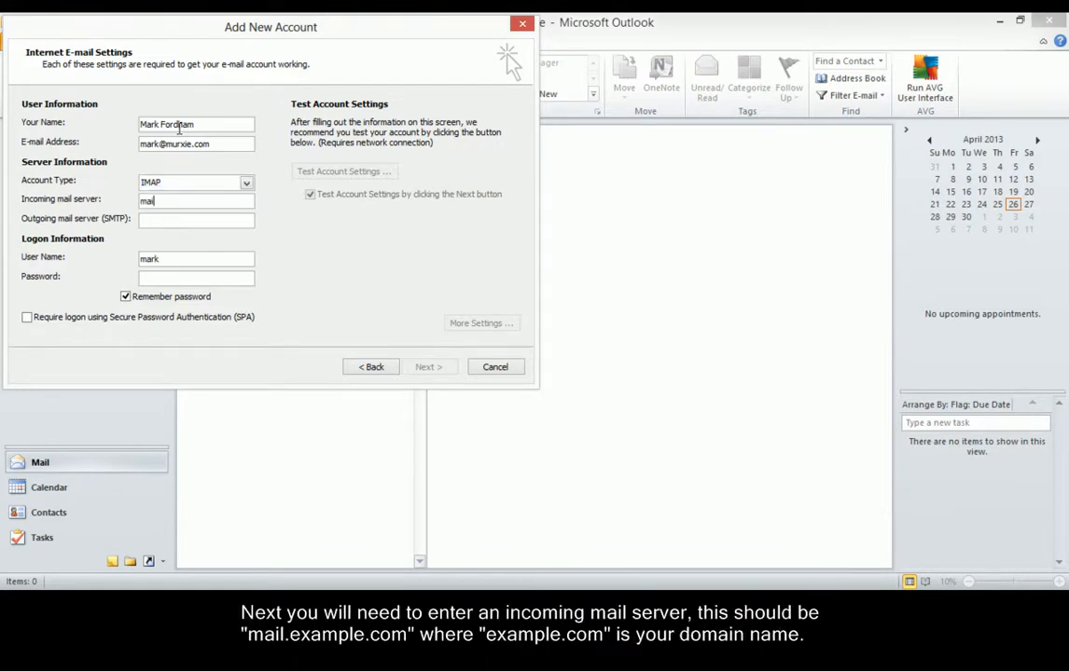
pyautogui.write('.murxie.com')
pyautogui.press('Tab')
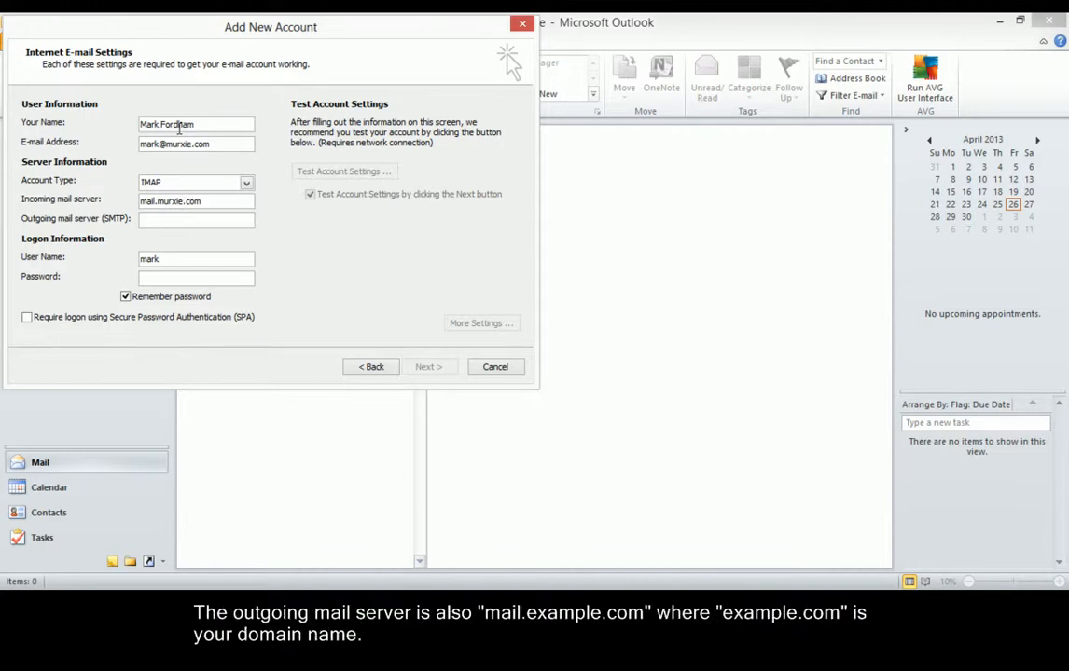
pyautogui.write('mail')
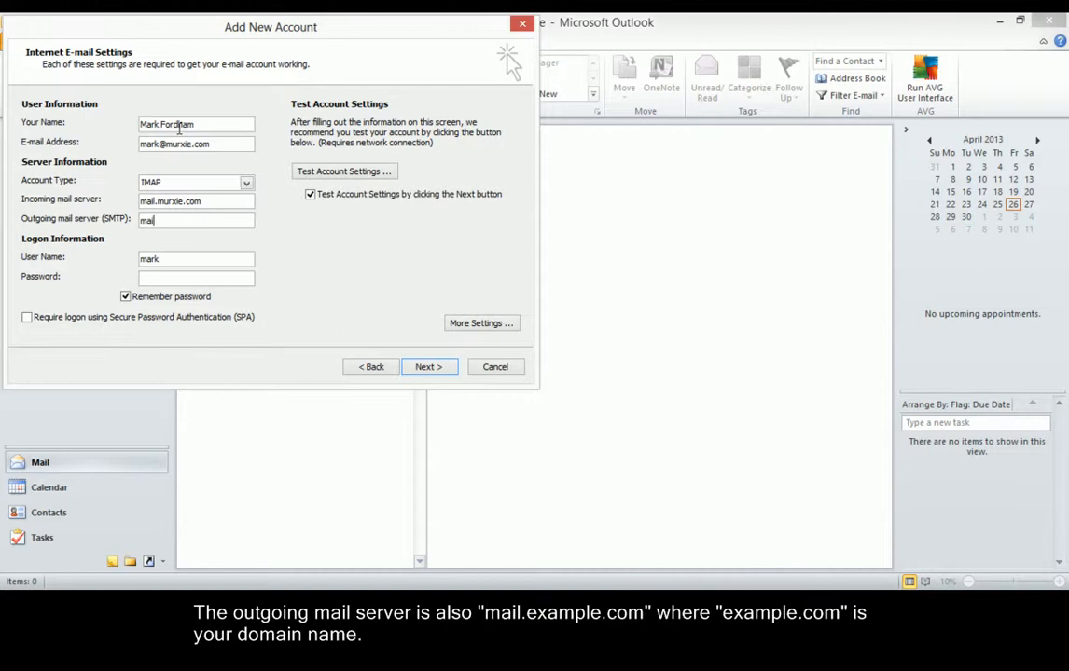
pyautogui.write('.murxie.com')
pyautogui.press('Tab')
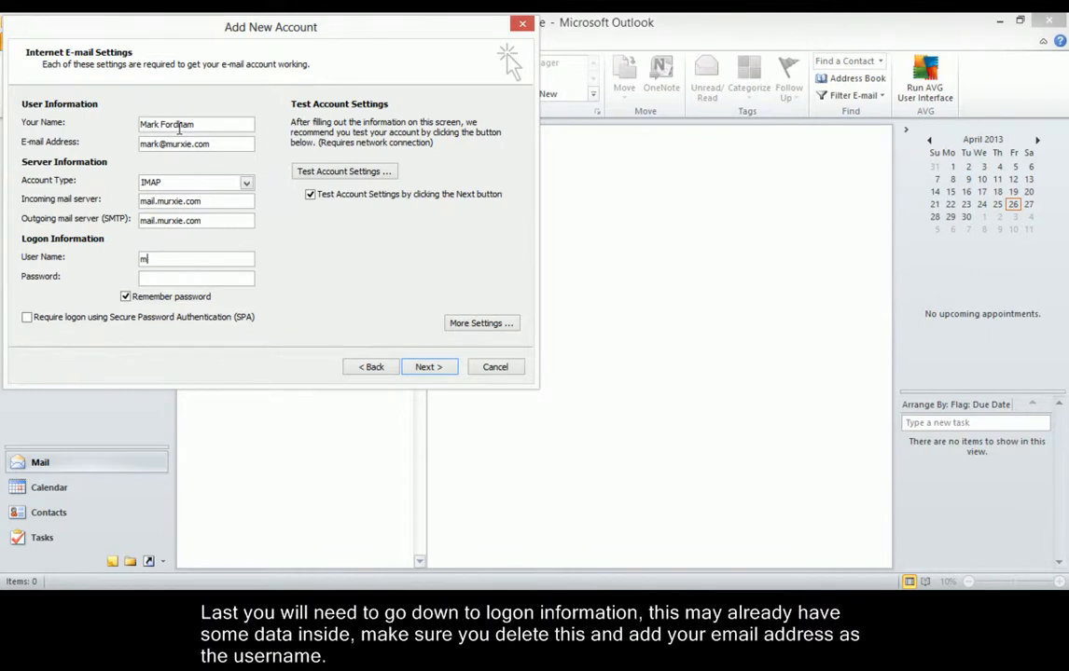
pyautogui.press('Tab')
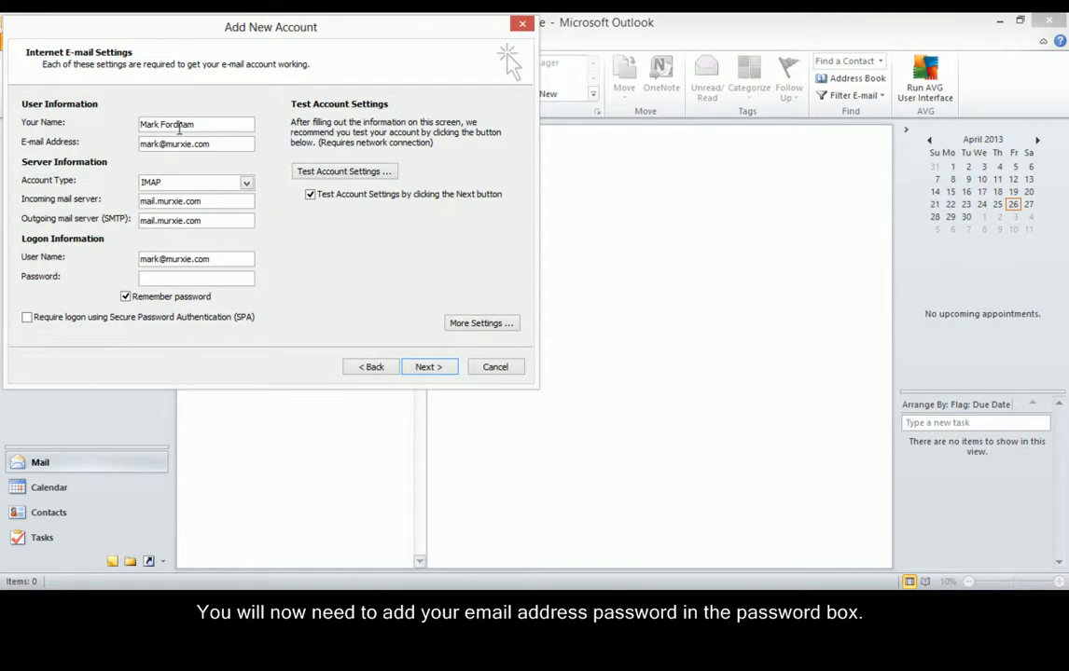
pyautogui.write('********')
# In More Settings, tick 'My outgoing server requires authentication' and set the SMTP port to 587.
pyautogui.click(478, 327)
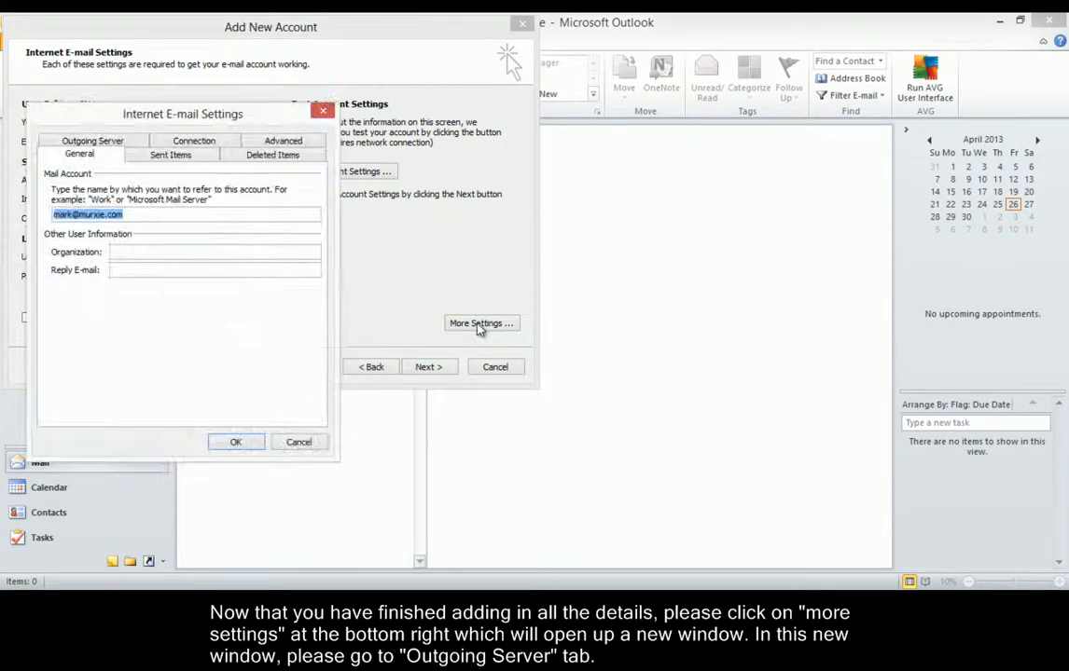
pyautogui.click(90, 142)
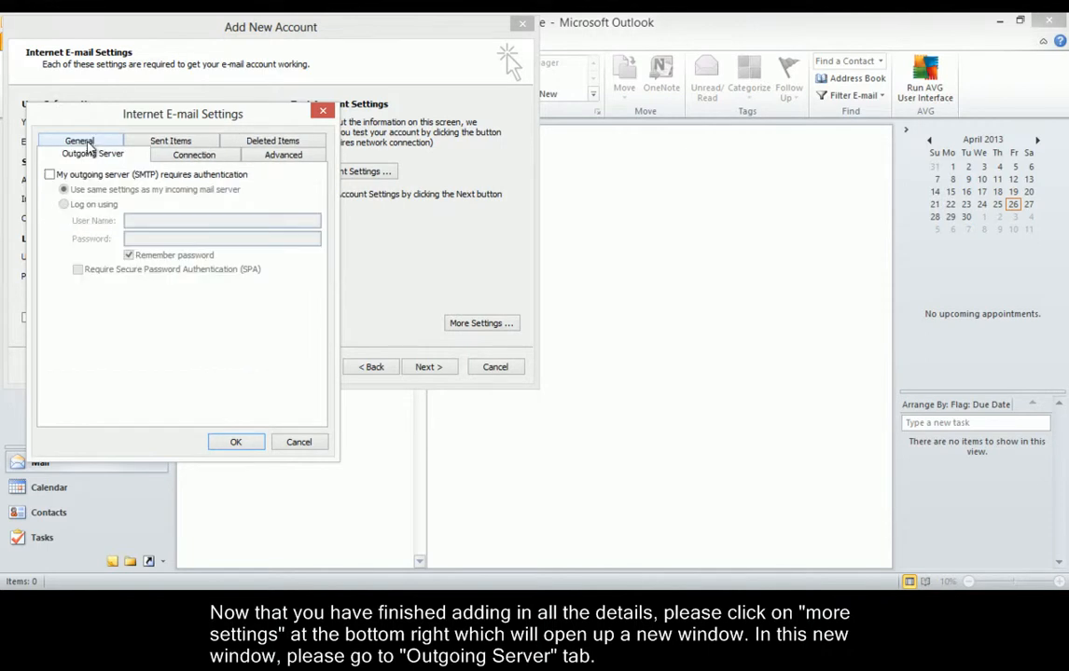
pyautogui.click(48, 175)
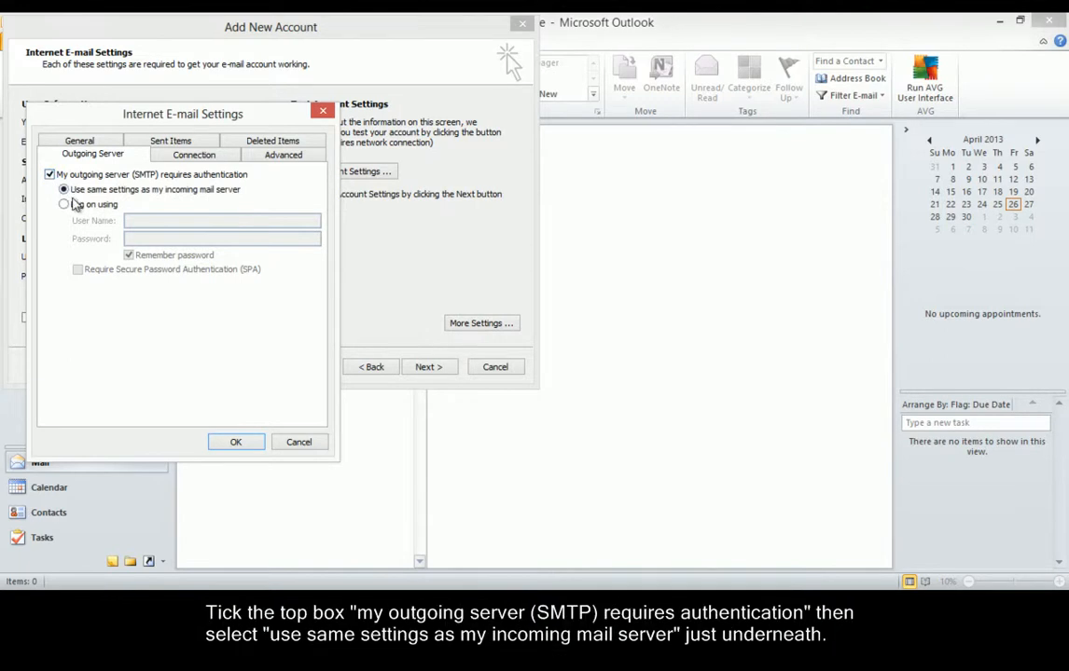
pyautogui.click(276, 165)
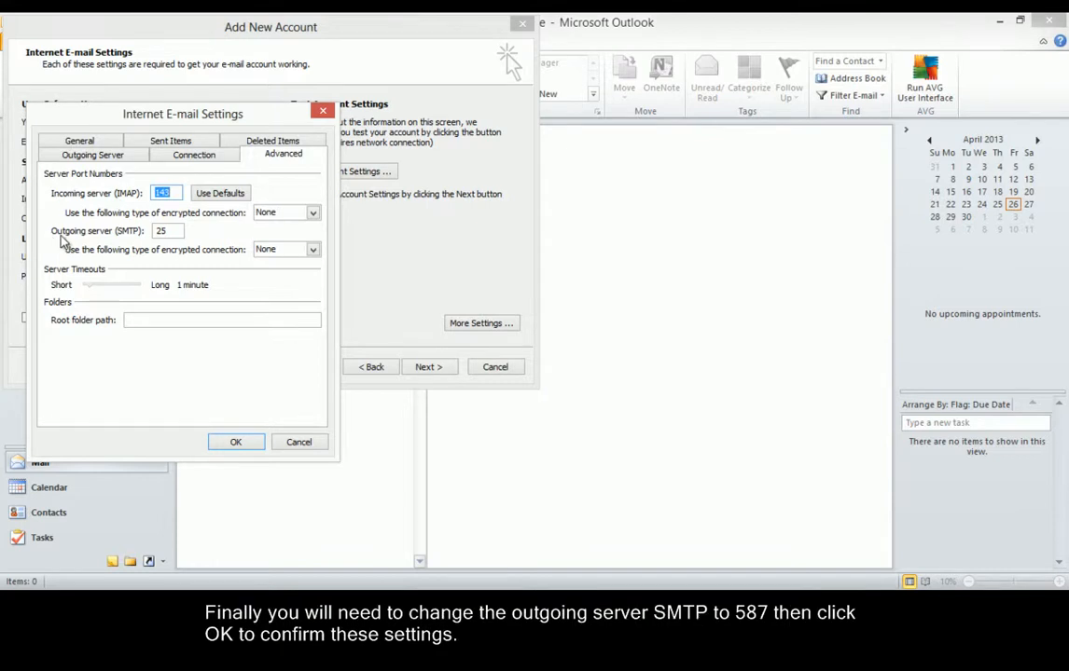
pyautogui.click(175, 232)
pyautogui.press('BackSpace')
pyautogui.press('BackSpace')
pyautogui.write('587')
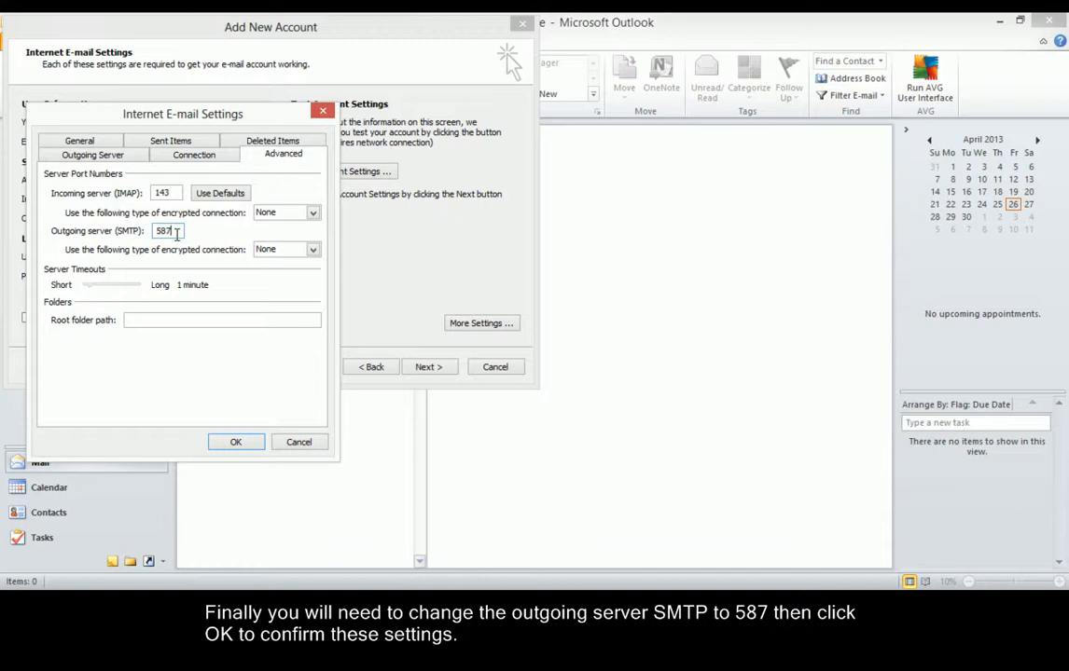
# Save the extra settings and run the account tests, with IMAP logon and test message succeeding.
pyautogui.click(234, 443)
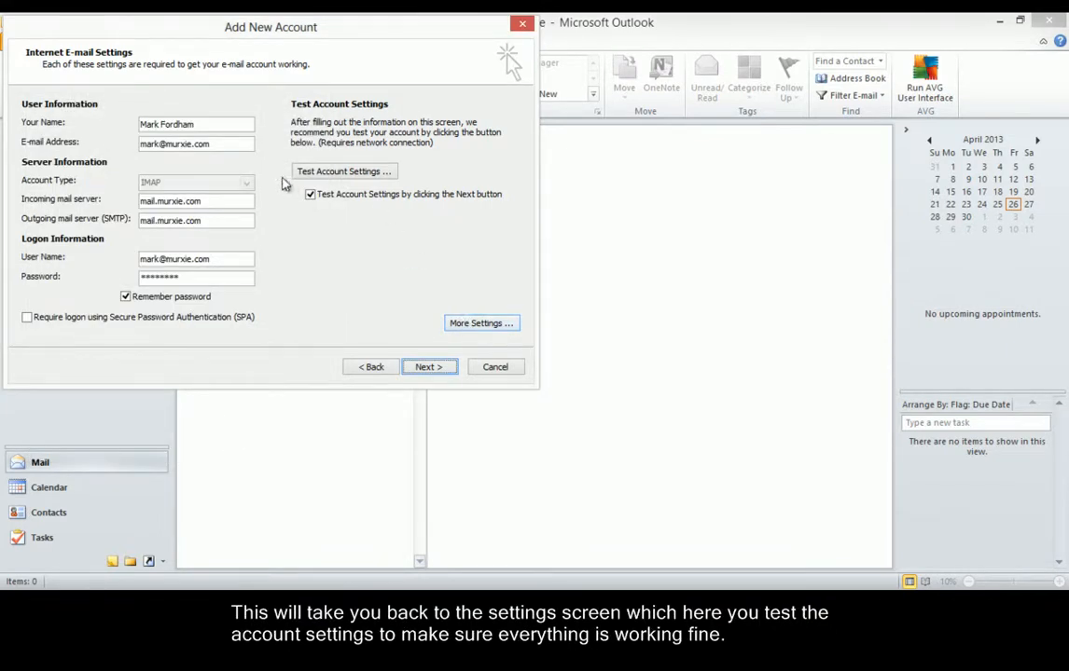
pyautogui.click(341, 172)
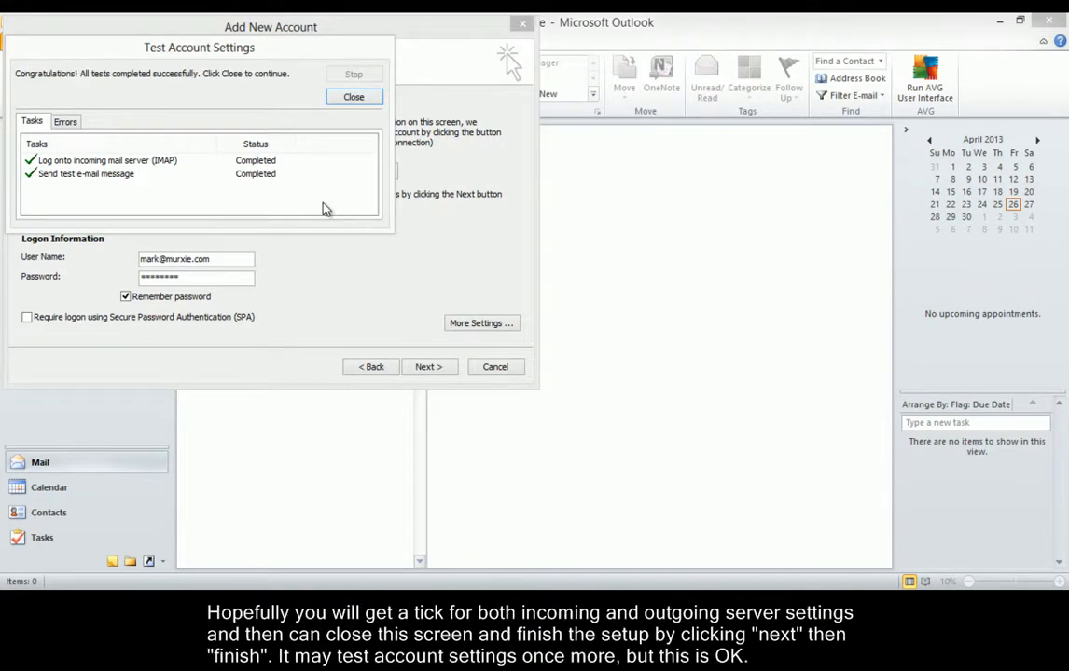
pyautogui.click(354, 98)
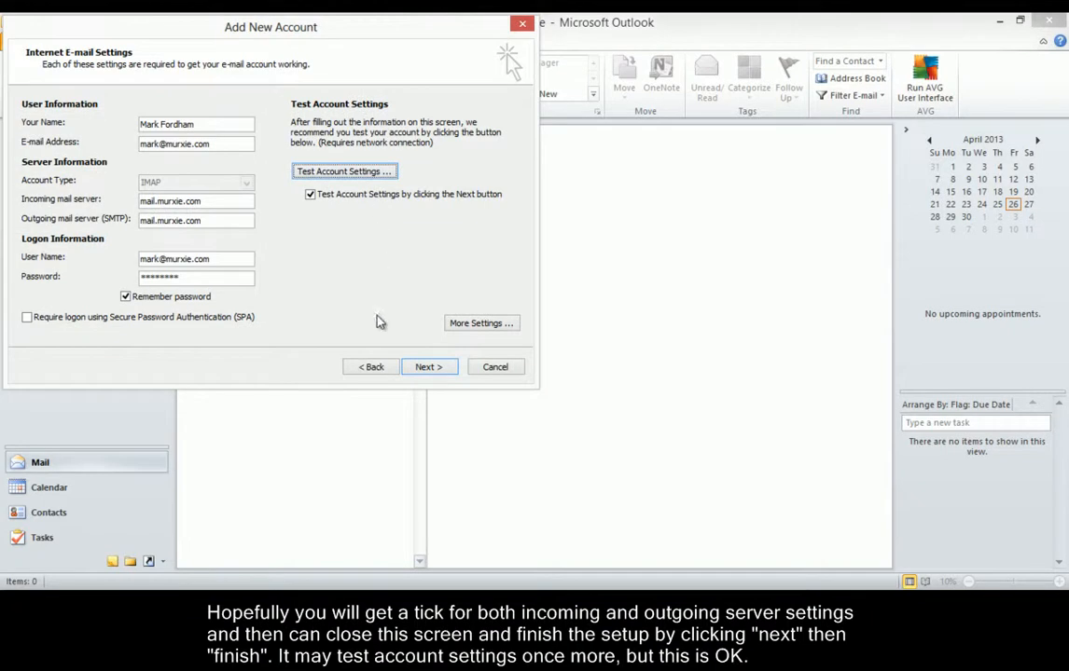
pyautogui.click(427, 370)
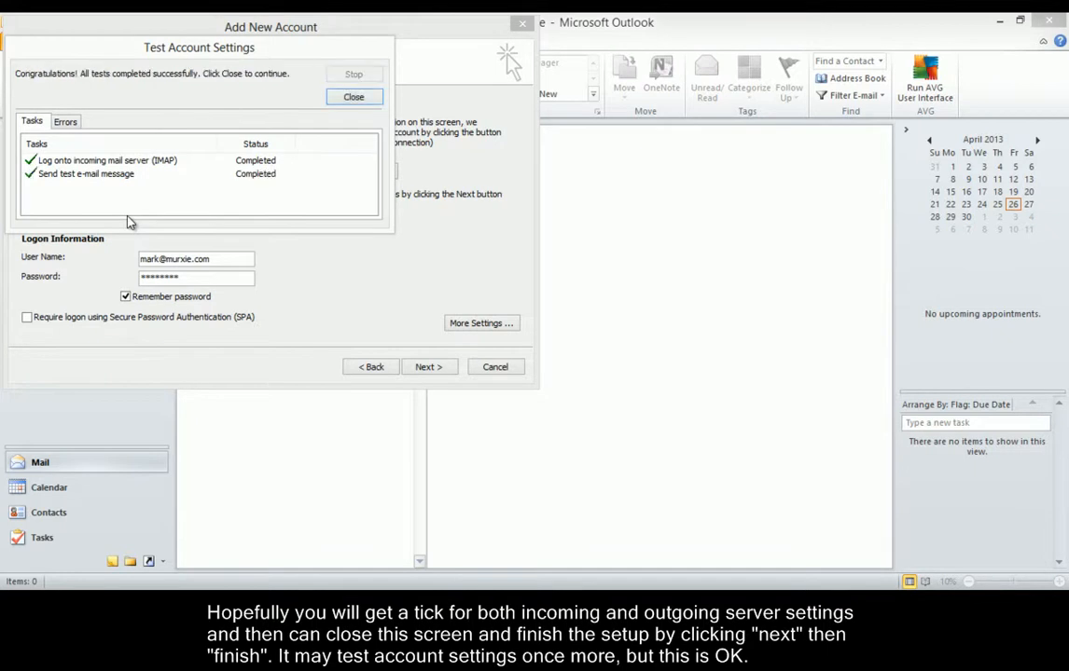
# Close the passed test results to reach the Congratulations page.
pyautogui.click(361, 98)
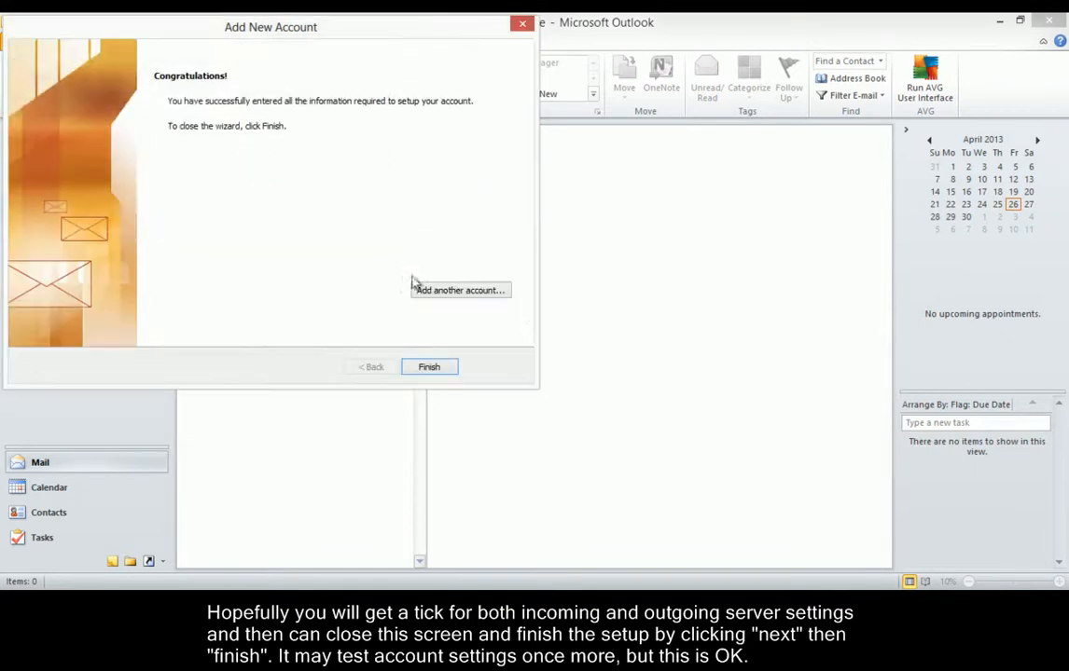